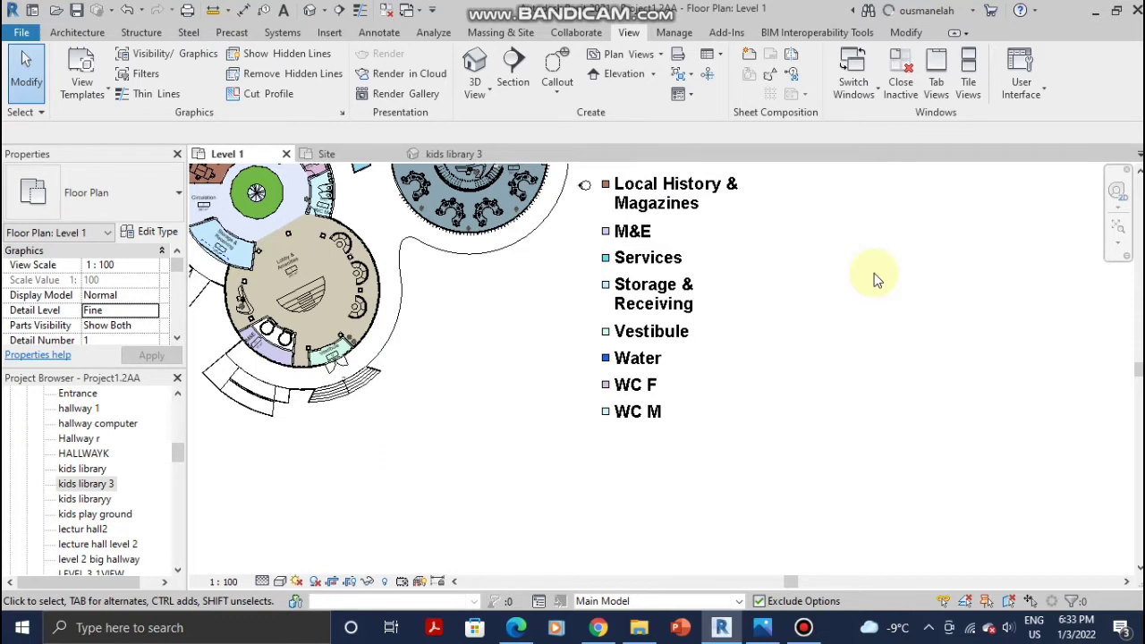
# - In Edge, view the Autodesk Rendering Gallery tab, then go back to the Bing 'autodesk gallery rendering' results
pyautogui.click(516, 627)
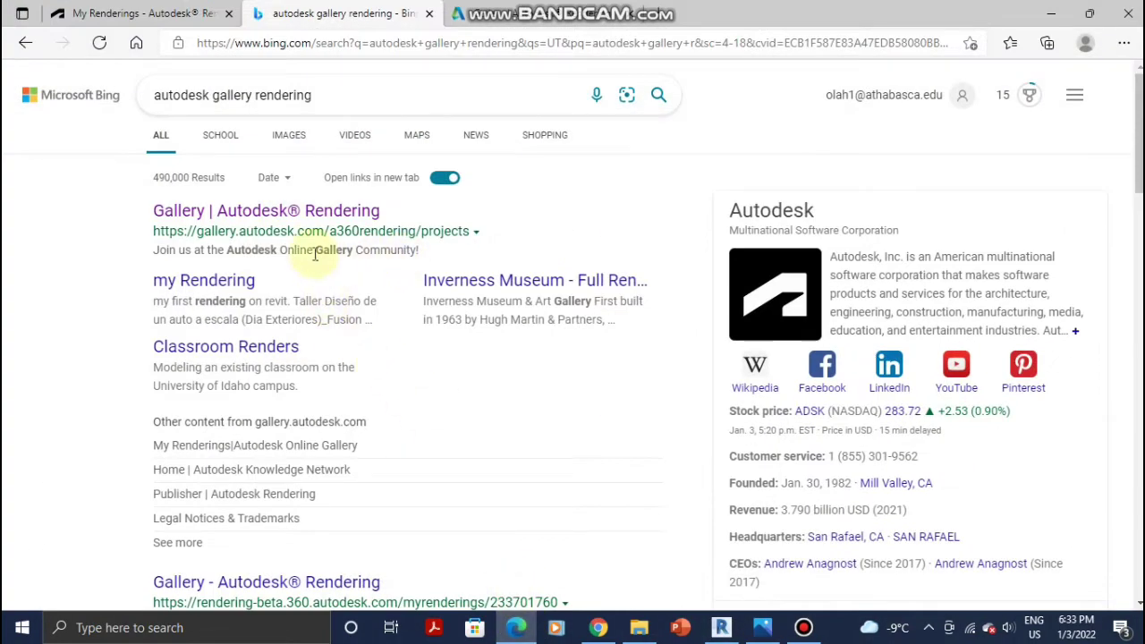
pyautogui.click(230, 102)
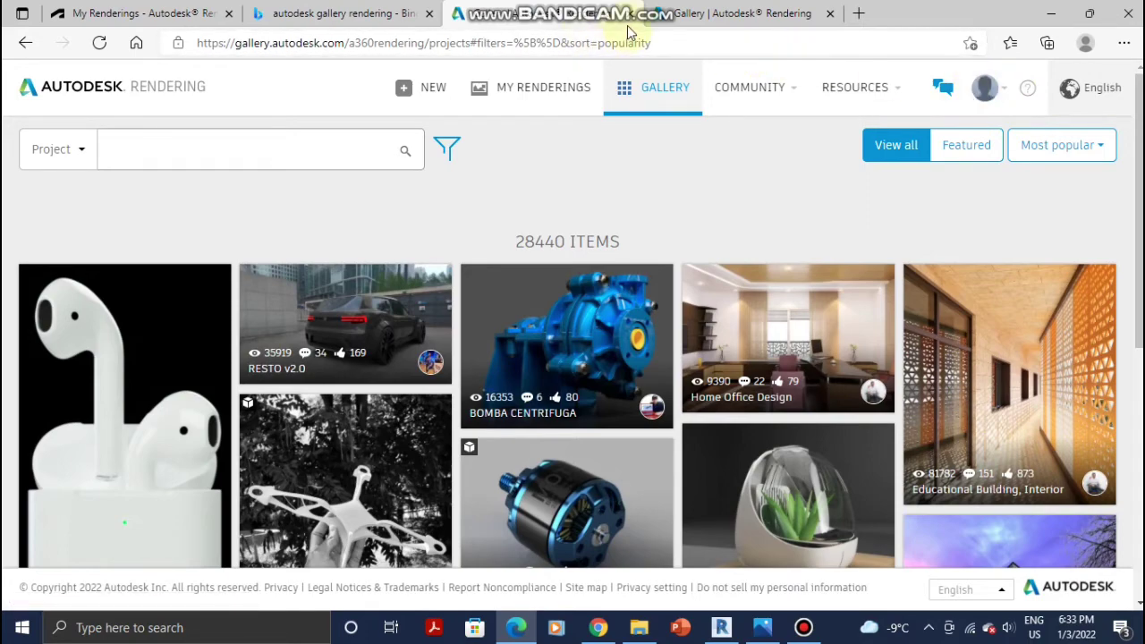
pyautogui.hotkey('ctrl', 'shift', 'Tab')
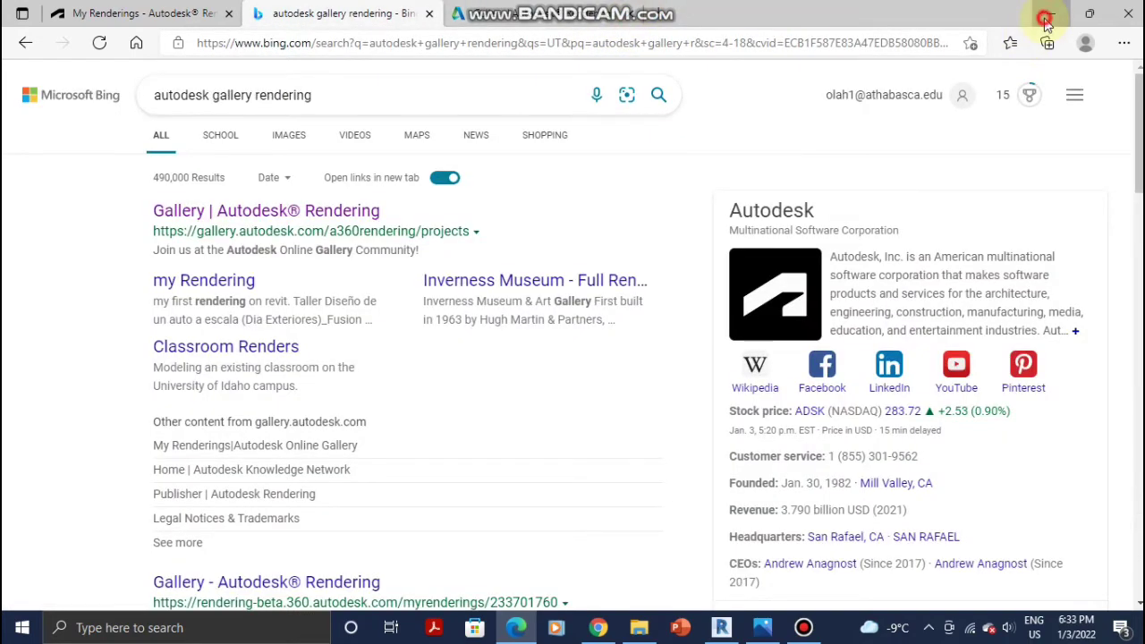
pyautogui.click(1048, 14)
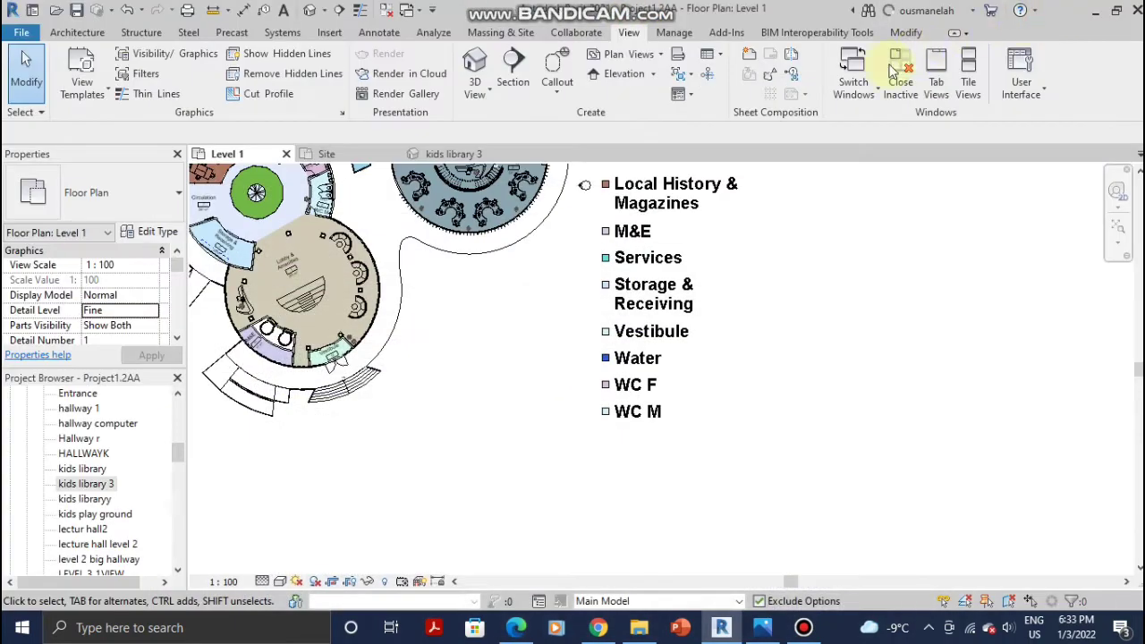
pyautogui.click(930, 10)
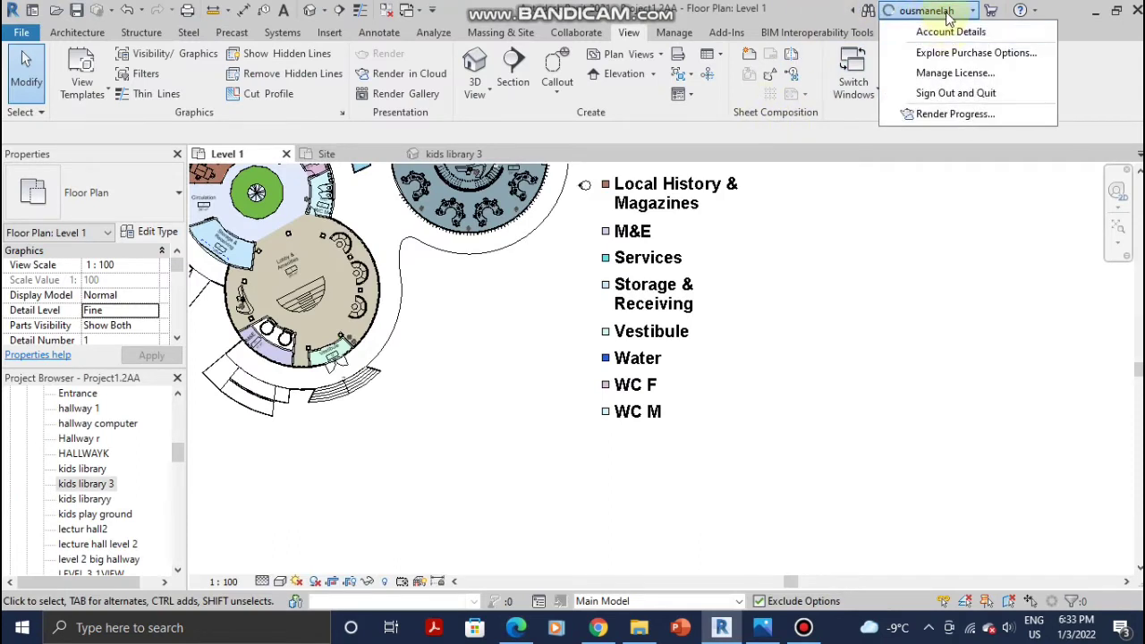
pyautogui.click(940, 11)
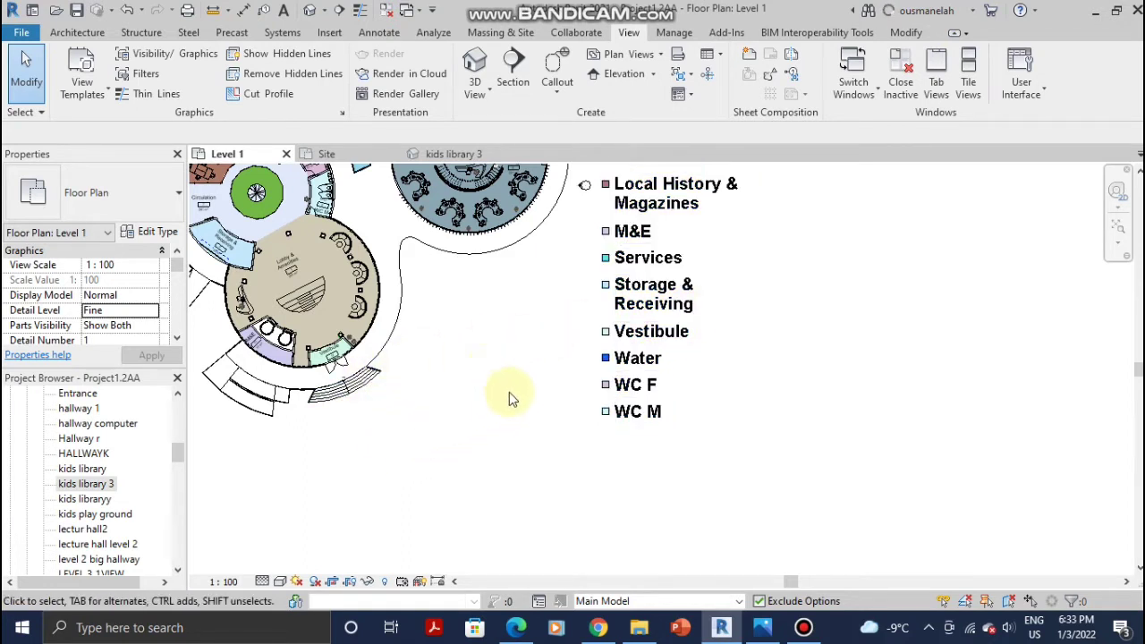
# - Place a Level 1 camera south of the circular lobby, aimed into it, creating 3D View 1
pyautogui.click(629, 34)
pyautogui.click(474, 90)
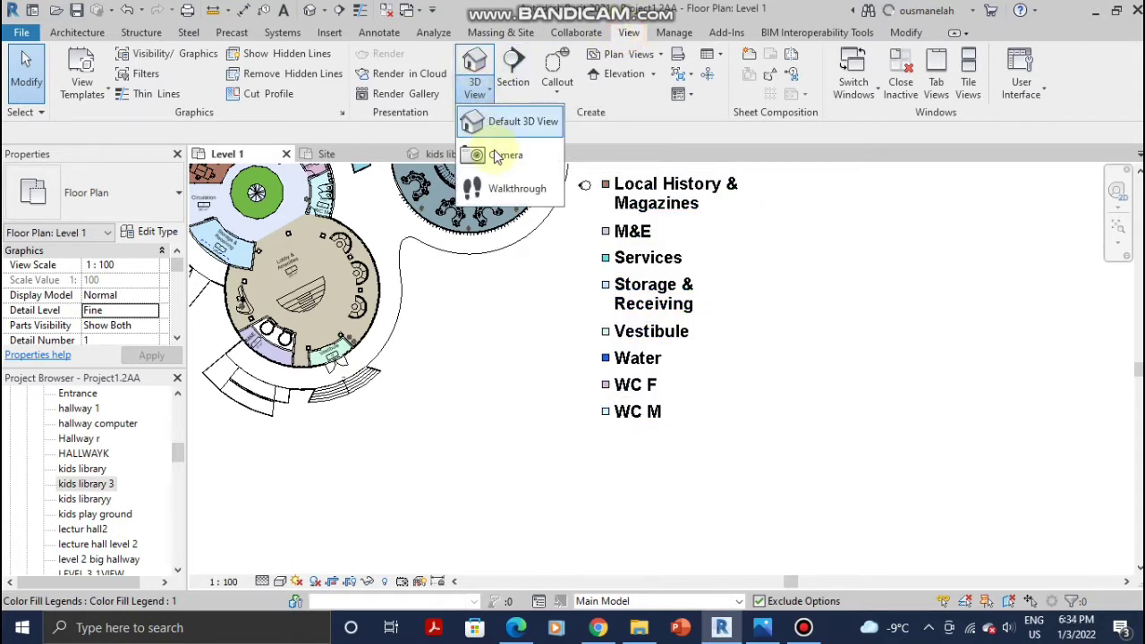
pyautogui.click(487, 149)
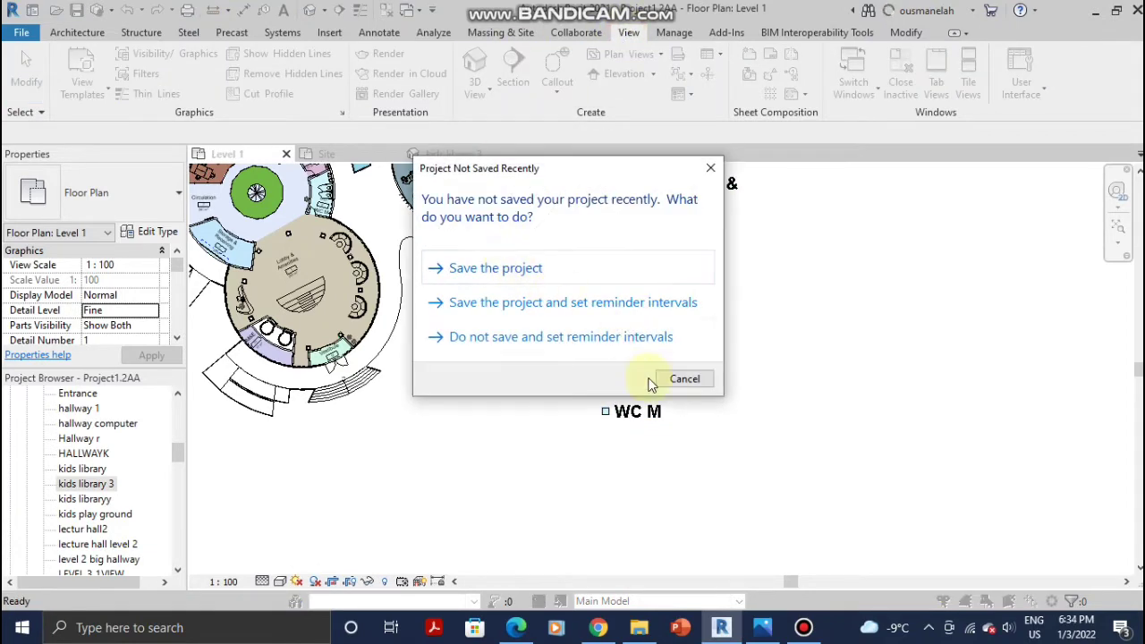
pyautogui.click(684, 382)
pyautogui.click(452, 494)
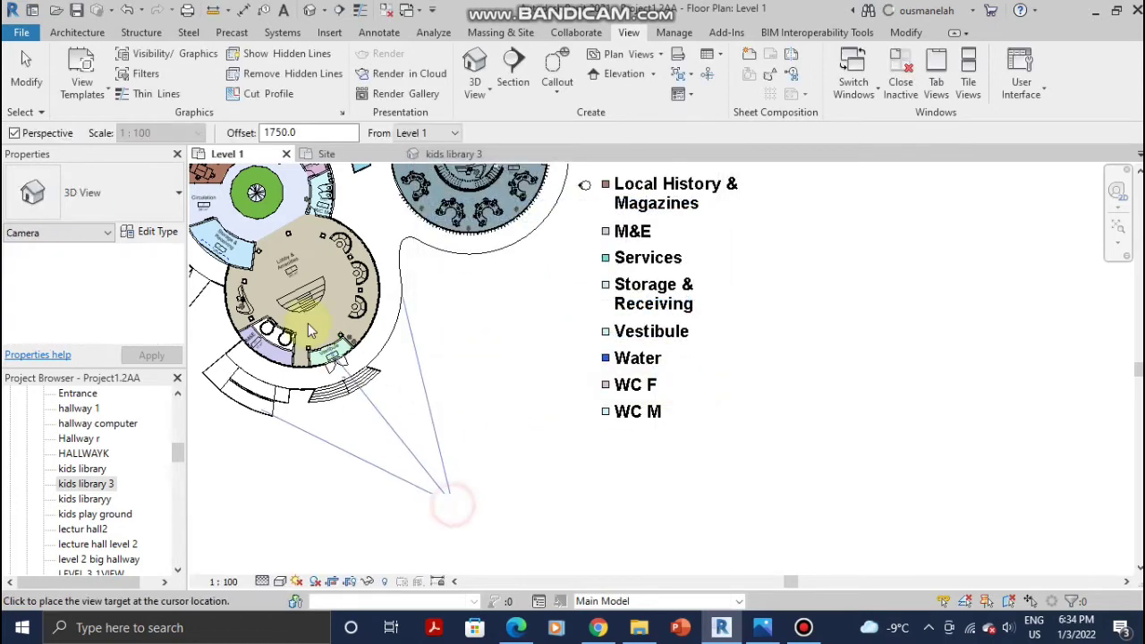
pyautogui.click(239, 180)
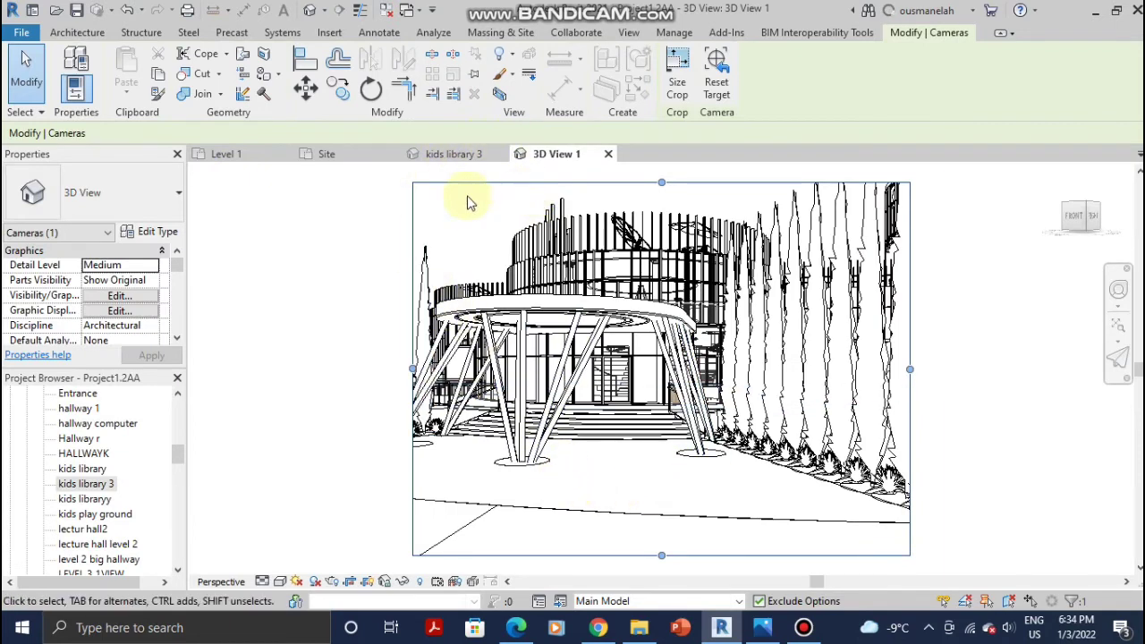
# - Choose the Exterior: Sun and Artificial lighting scheme in the Rendering dialog, then open its Sun Settings
pyautogui.click(332, 585)
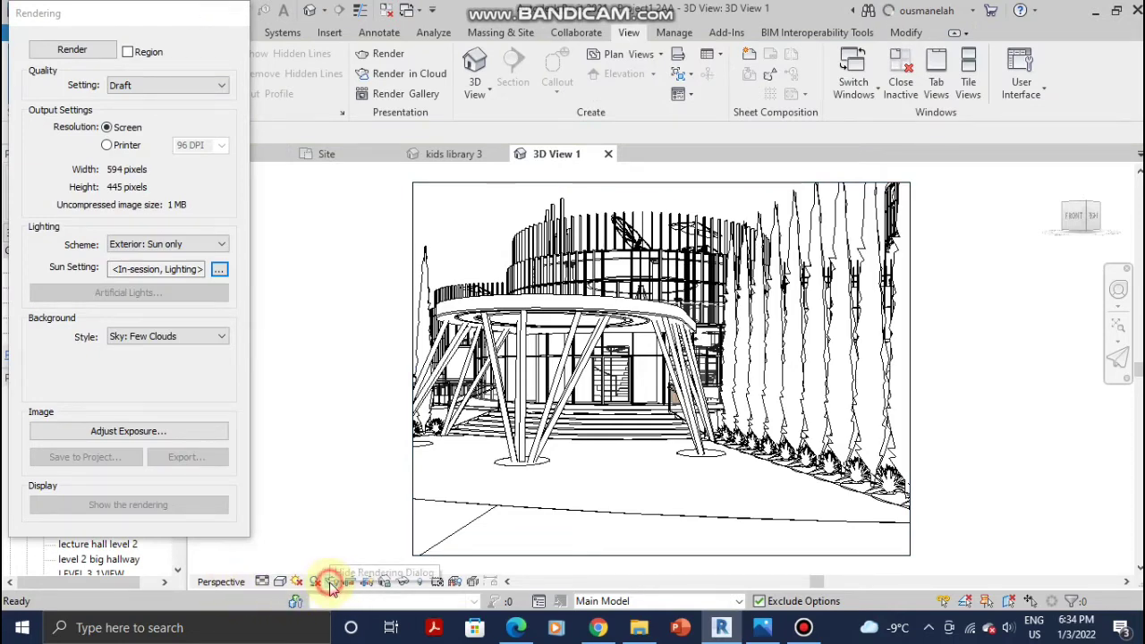
pyautogui.click(216, 269)
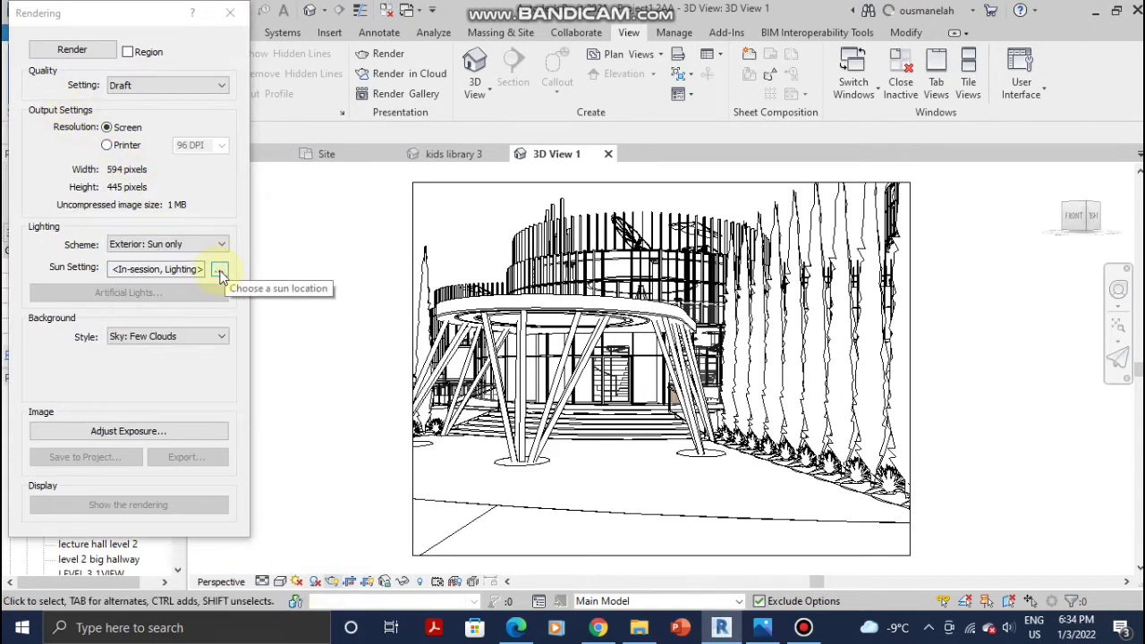
pyautogui.click(182, 245)
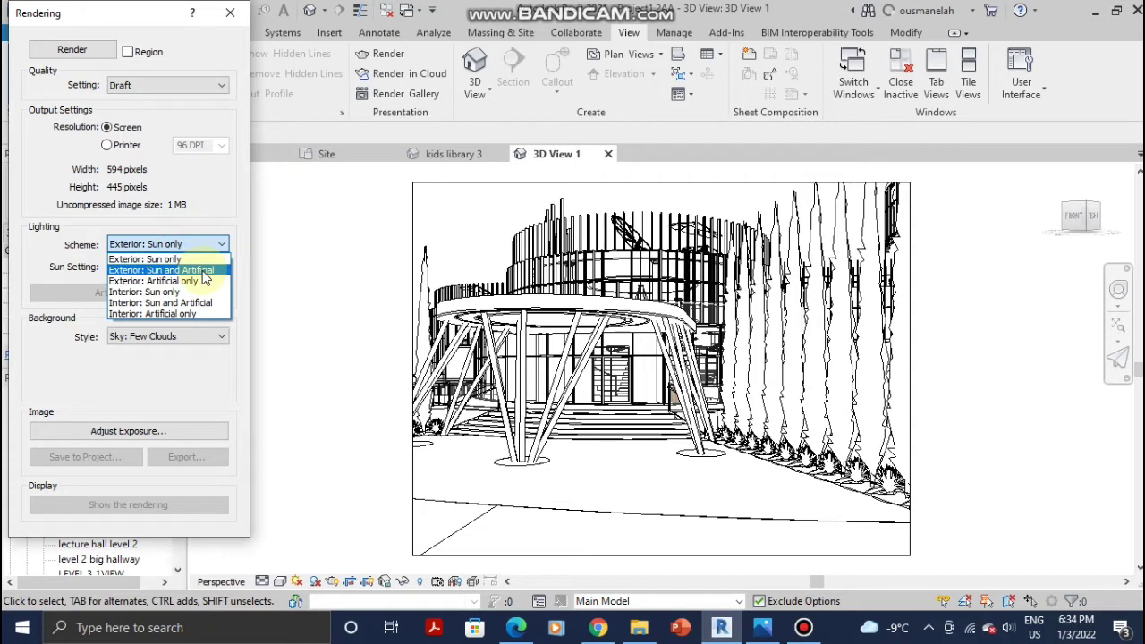
pyautogui.click(204, 270)
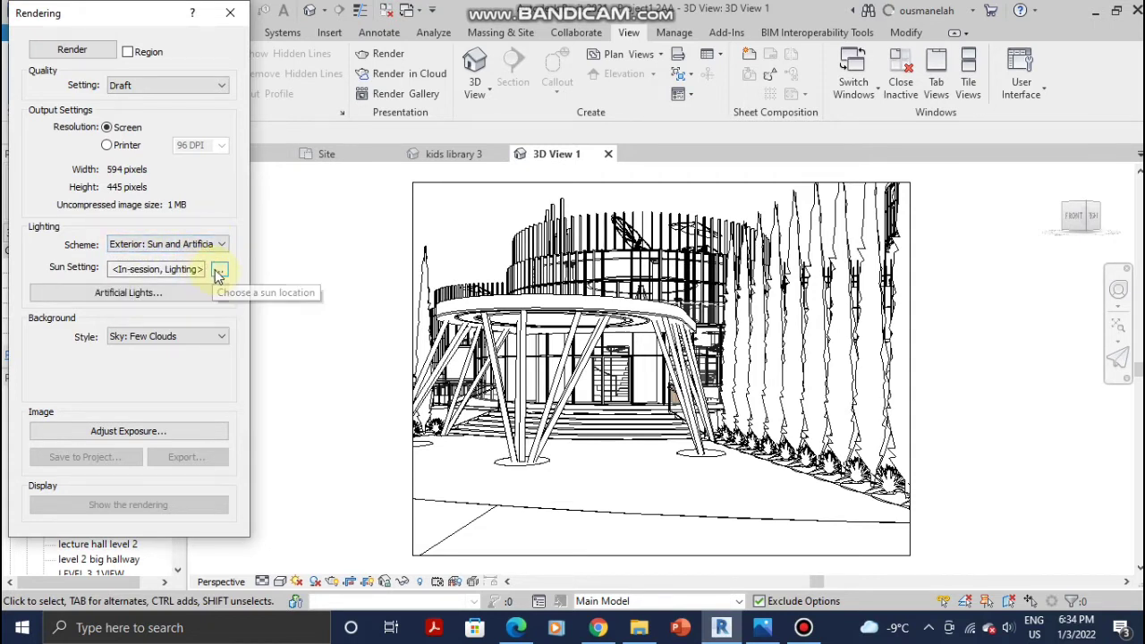
pyautogui.click(219, 270)
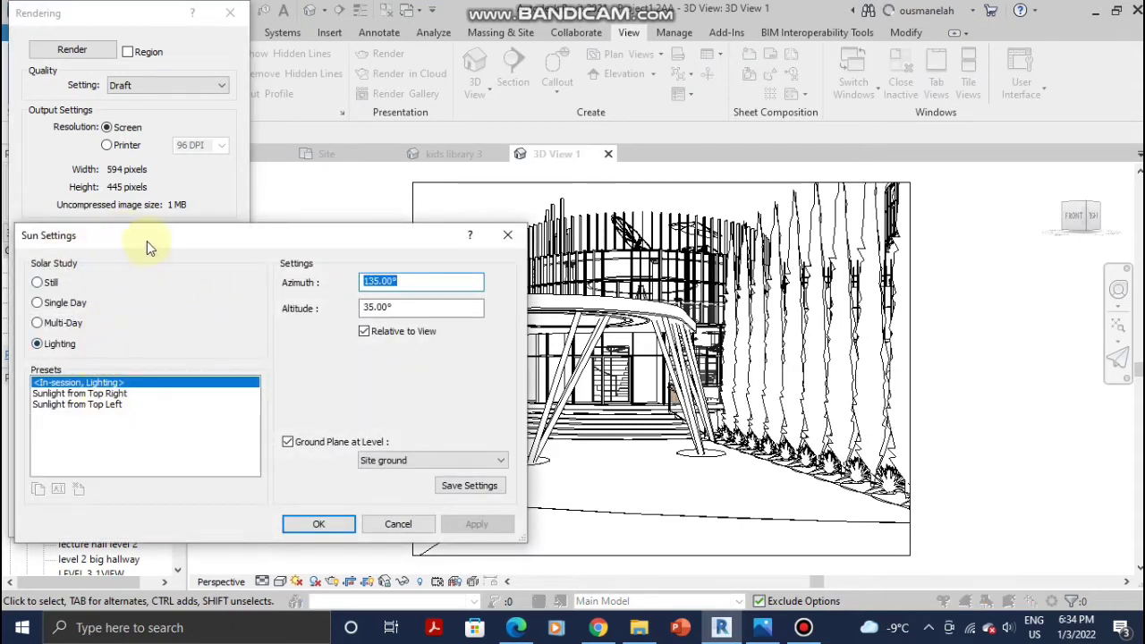
# - Try the Top Right and Top Left sunlight presets, then switch to a Still study on 1/3/2022
pyautogui.moveTo(146, 240); pyautogui.dragTo(312, 222)
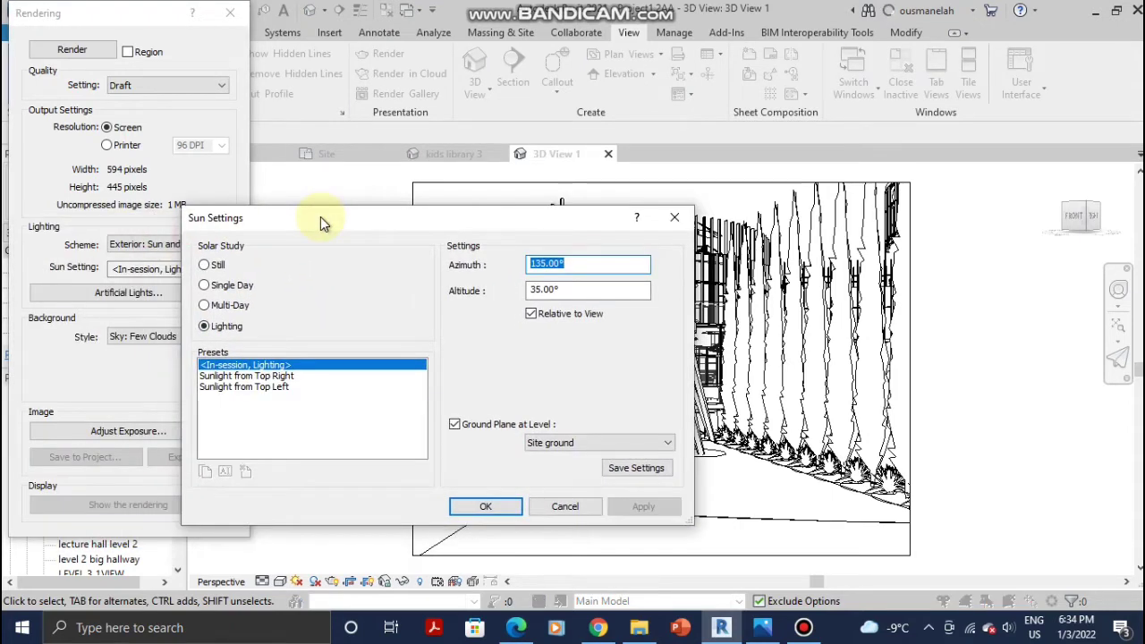
pyautogui.click(251, 375)
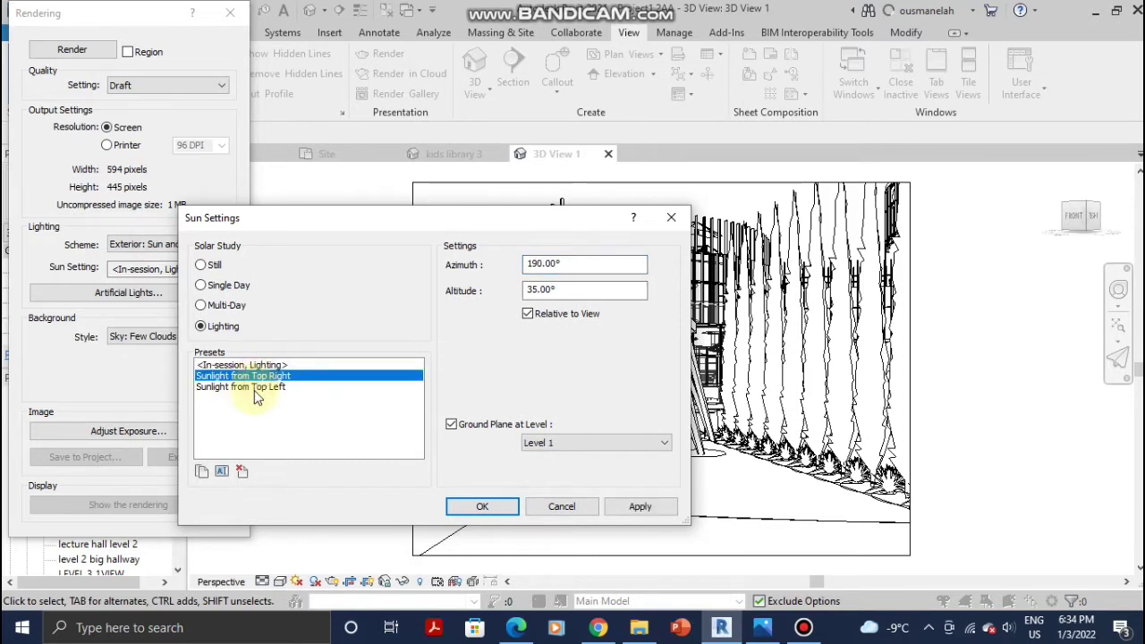
pyautogui.click(254, 388)
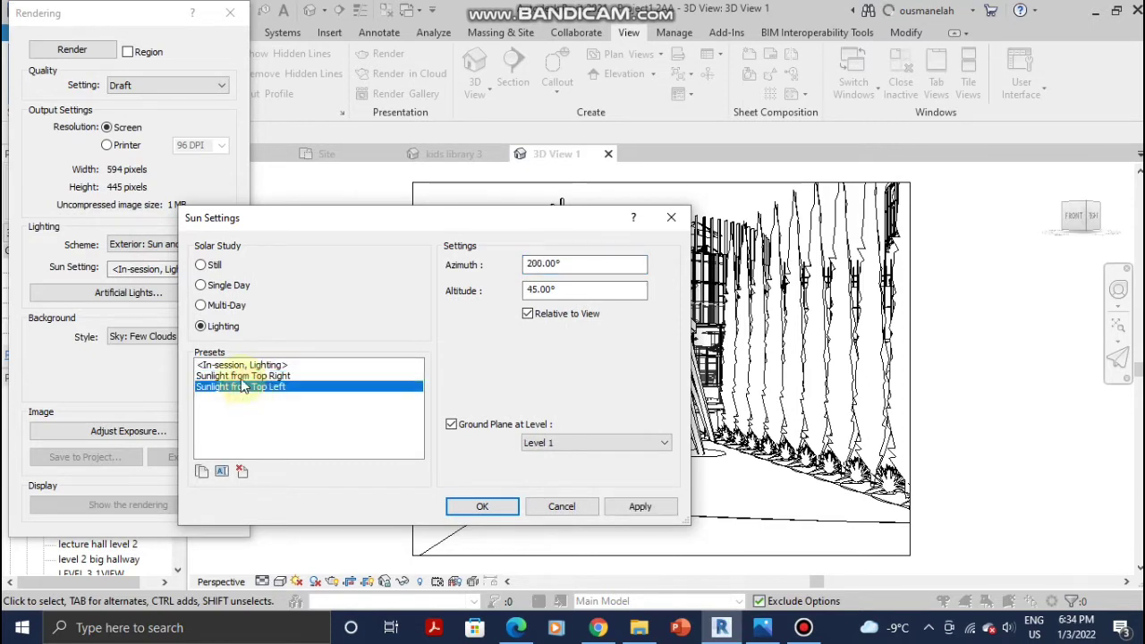
pyautogui.click(213, 266)
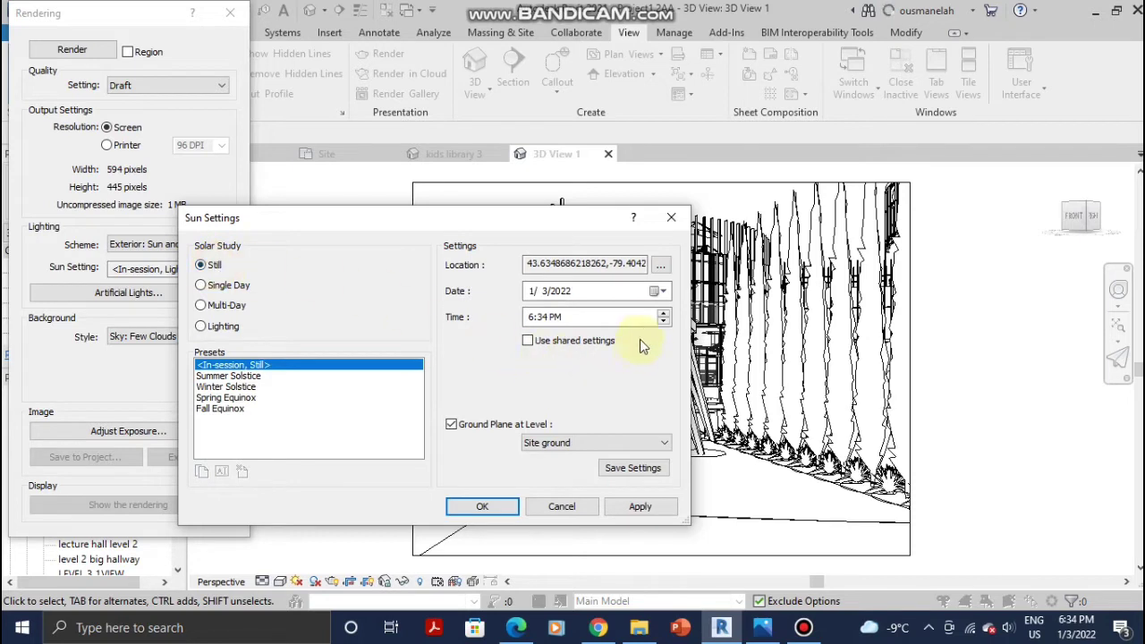
pyautogui.click(657, 291)
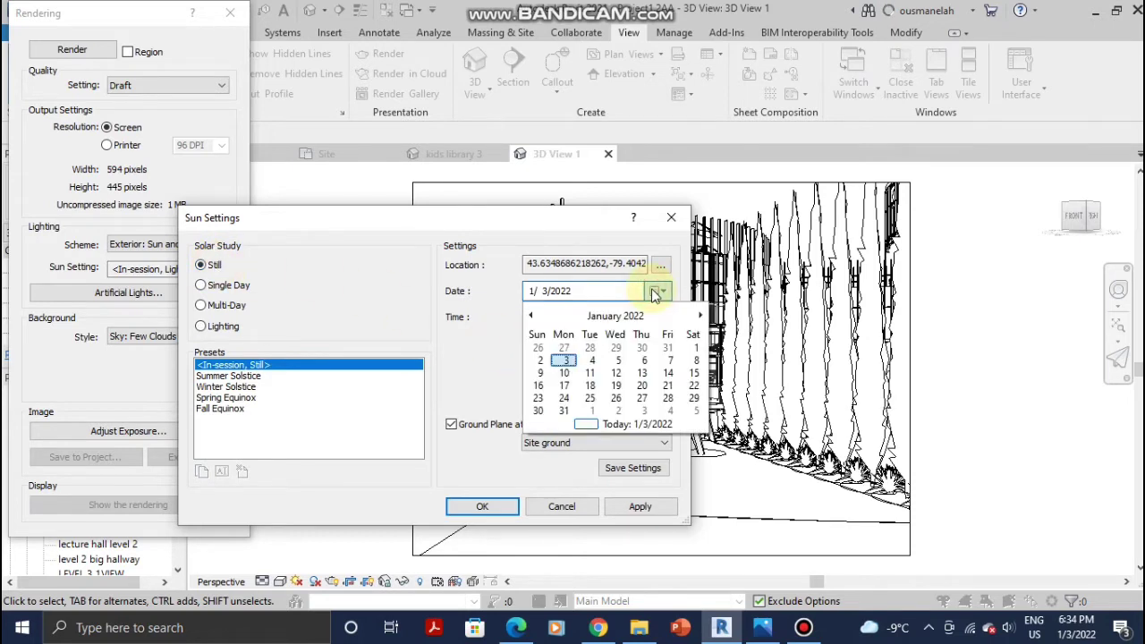
pyautogui.click(658, 292)
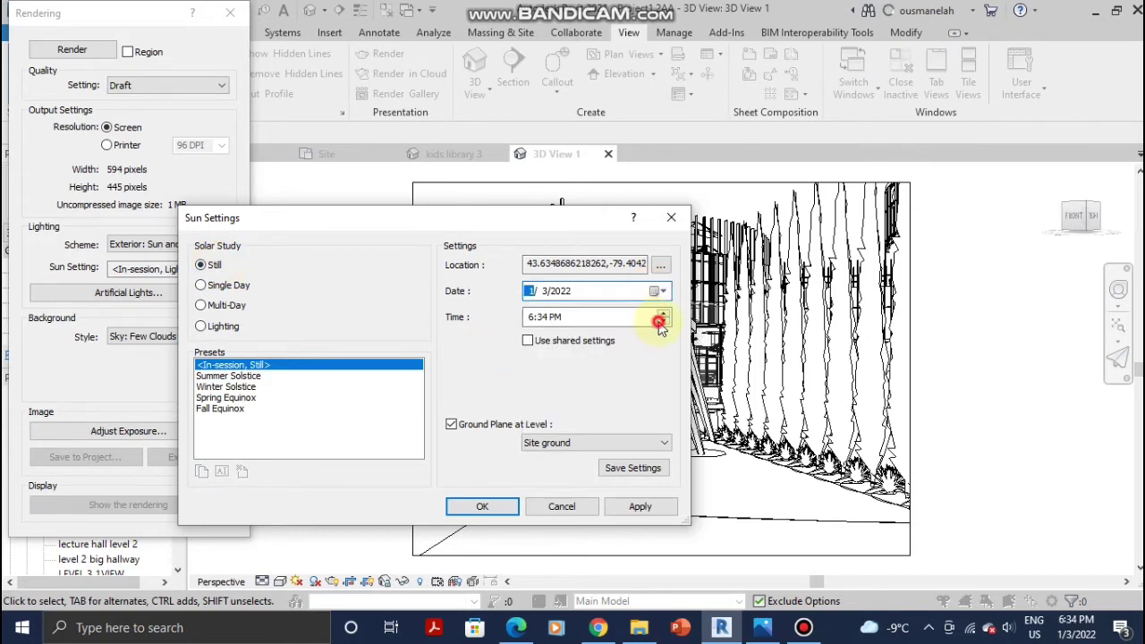
# - Set the sun time to 3:34 PM, apply and confirm, and close the Rendering dialog
pyautogui.click(658, 324)
pyautogui.click(658, 324)
pyautogui.click(658, 324)
pyautogui.click(628, 510)
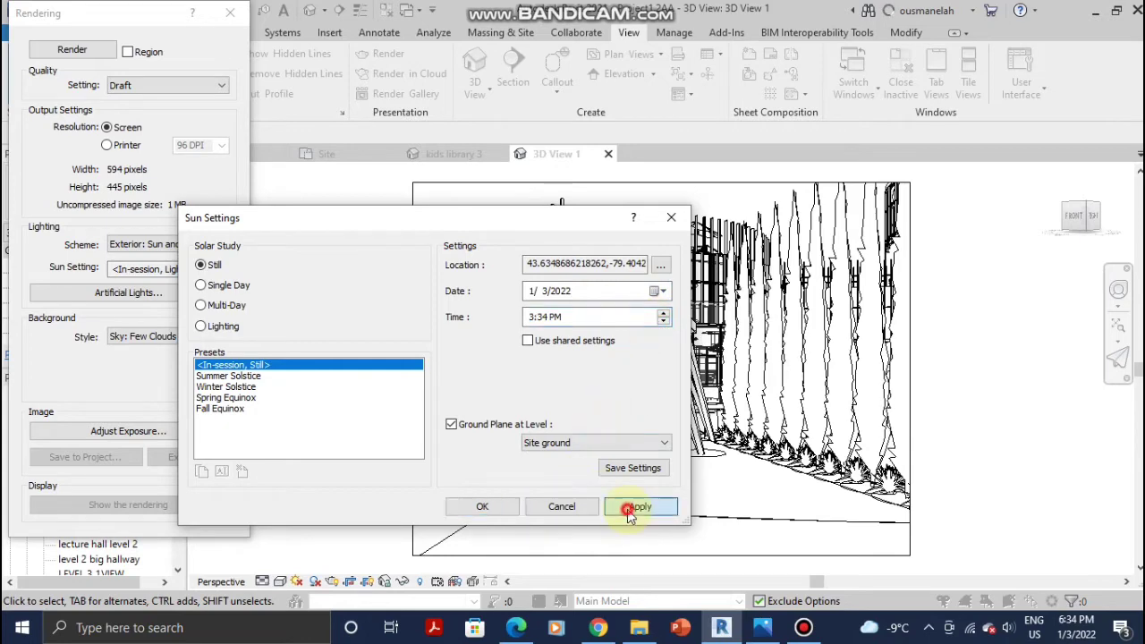
pyautogui.click(474, 507)
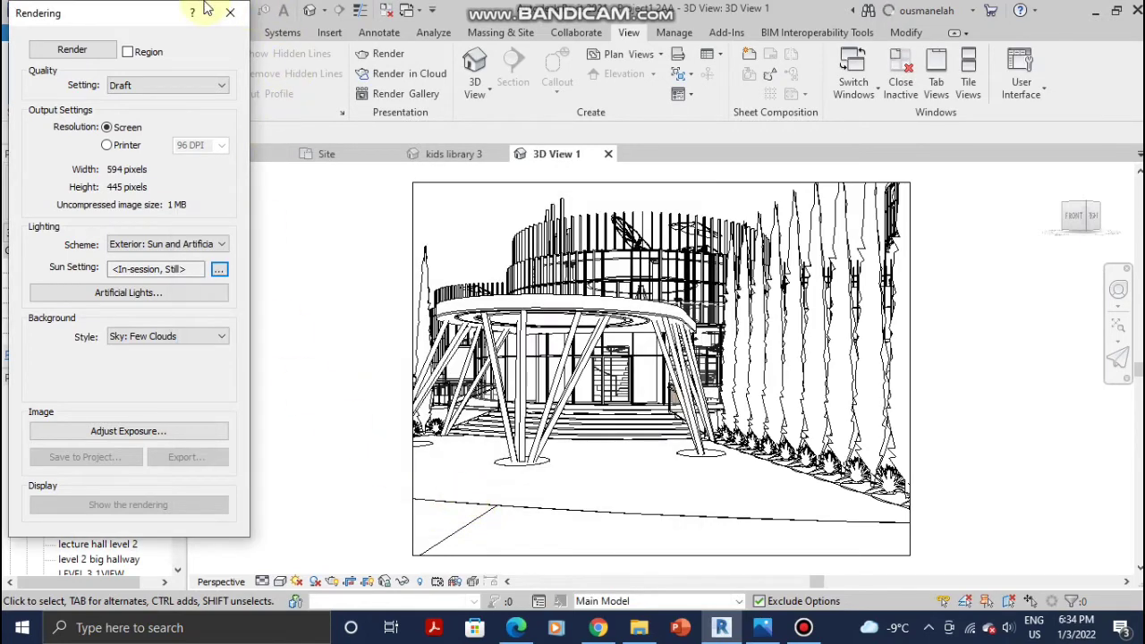
pyautogui.click(230, 13)
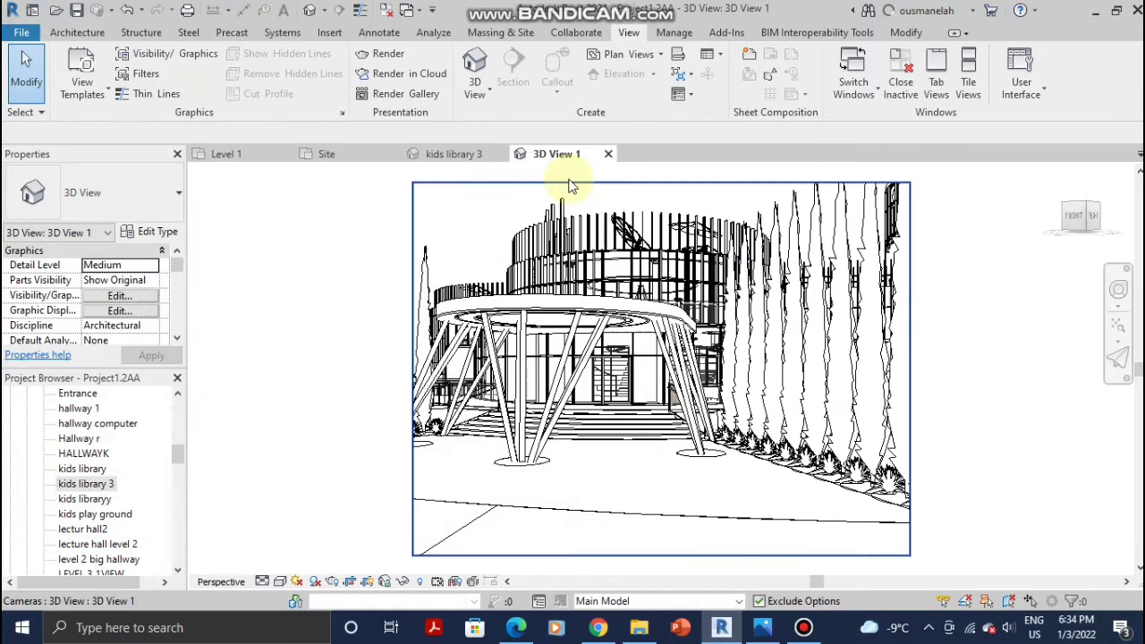
# - Open the kids library 3 interior perspective view
pyautogui.click(463, 154)
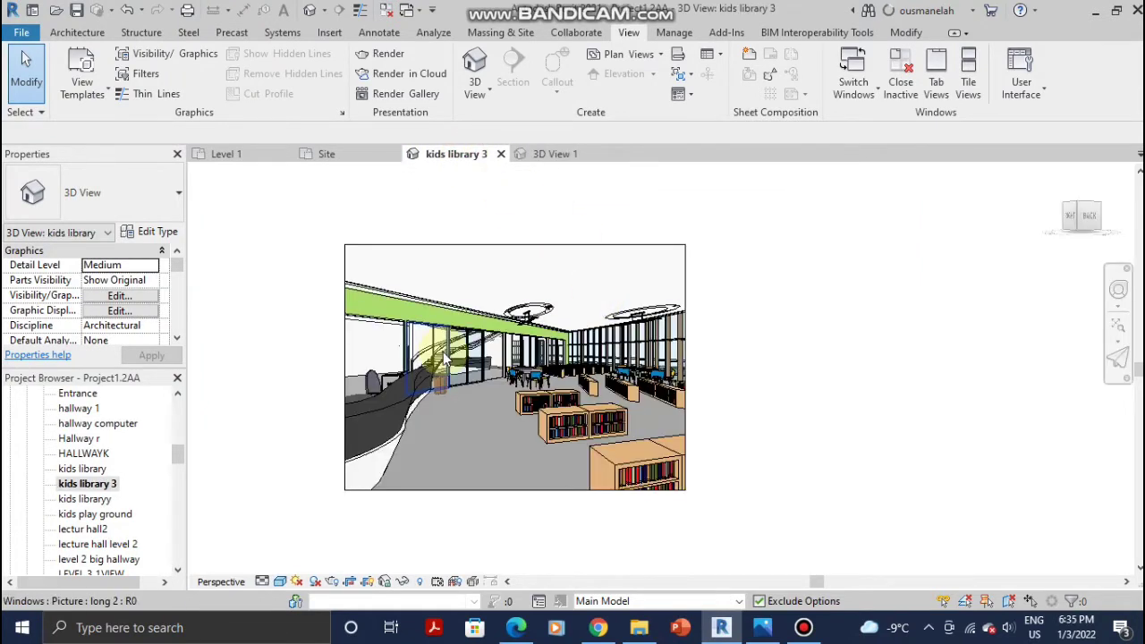
pyautogui.scroll(3, 445, 358)
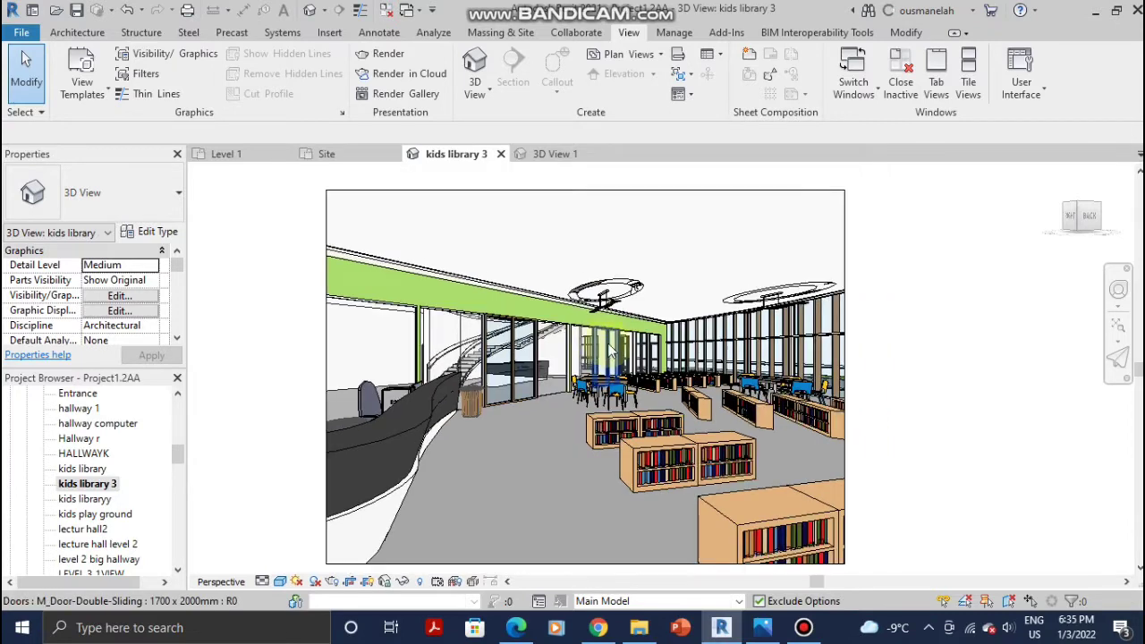
# - Cloud-render kids library 3 as a Still Image, Final quality, Large 2.25 MP, with completion email
pyautogui.click(424, 79)
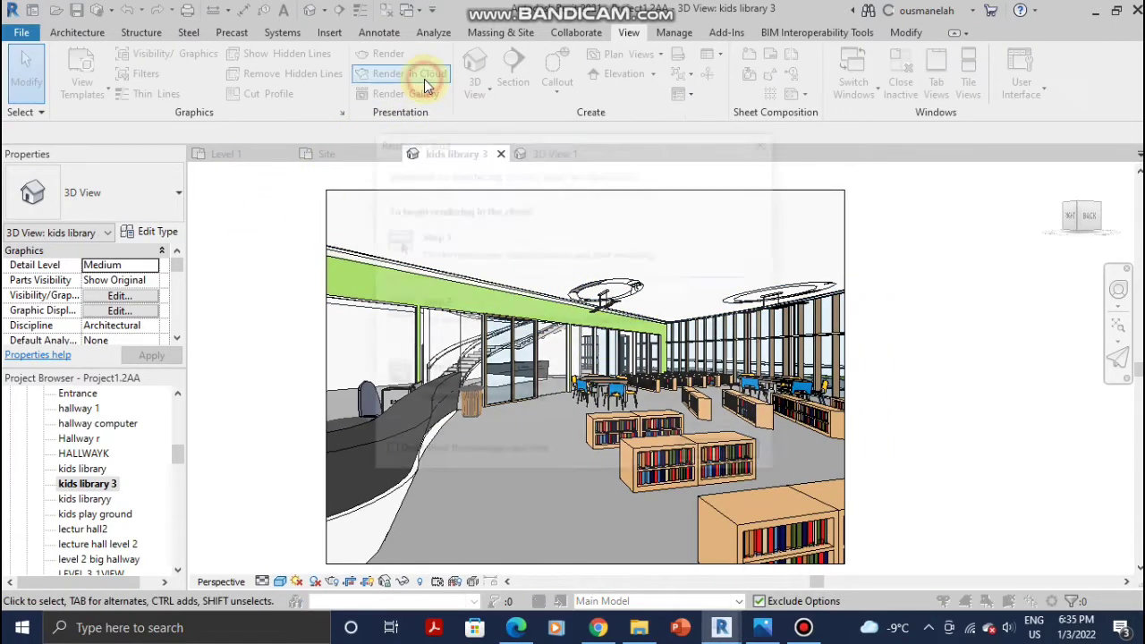
pyautogui.click(724, 455)
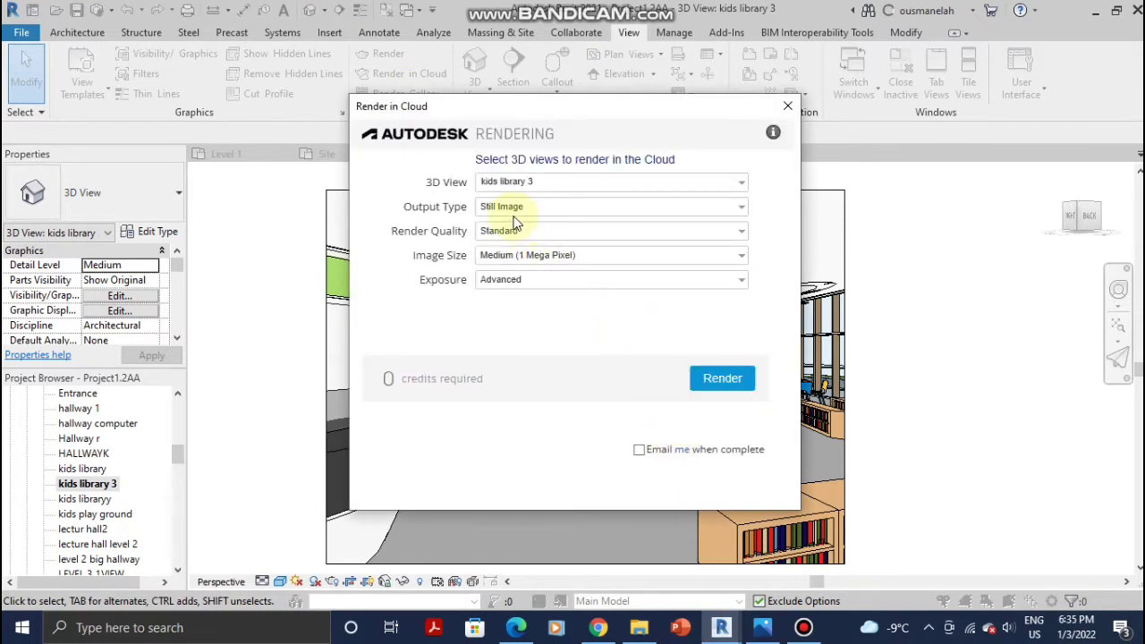
pyautogui.click(515, 213)
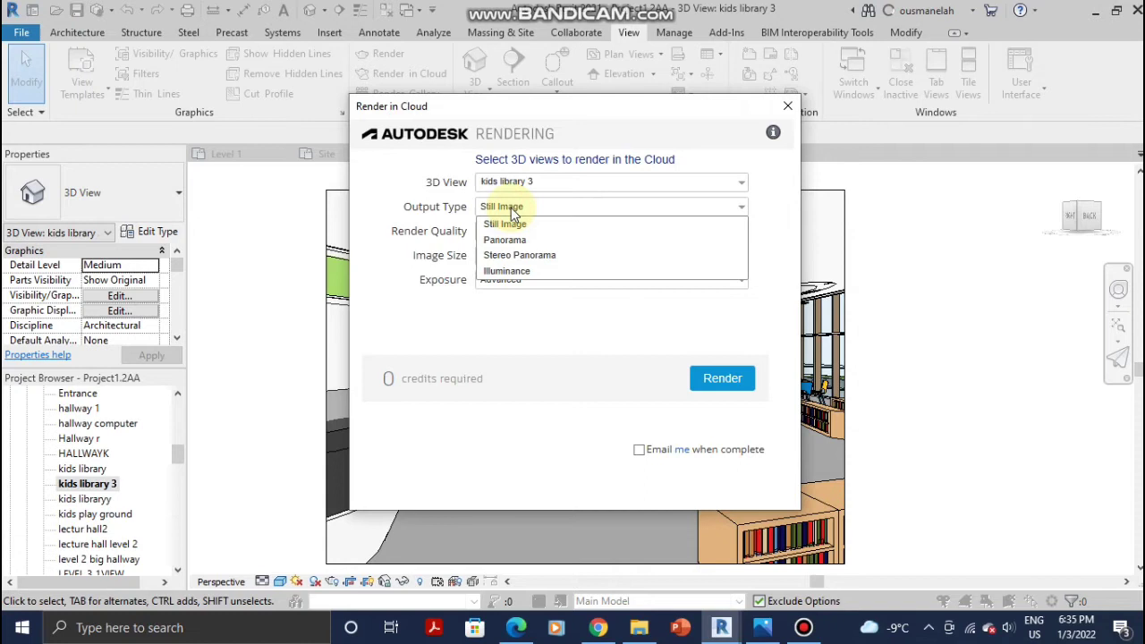
pyautogui.click(512, 212)
pyautogui.click(532, 238)
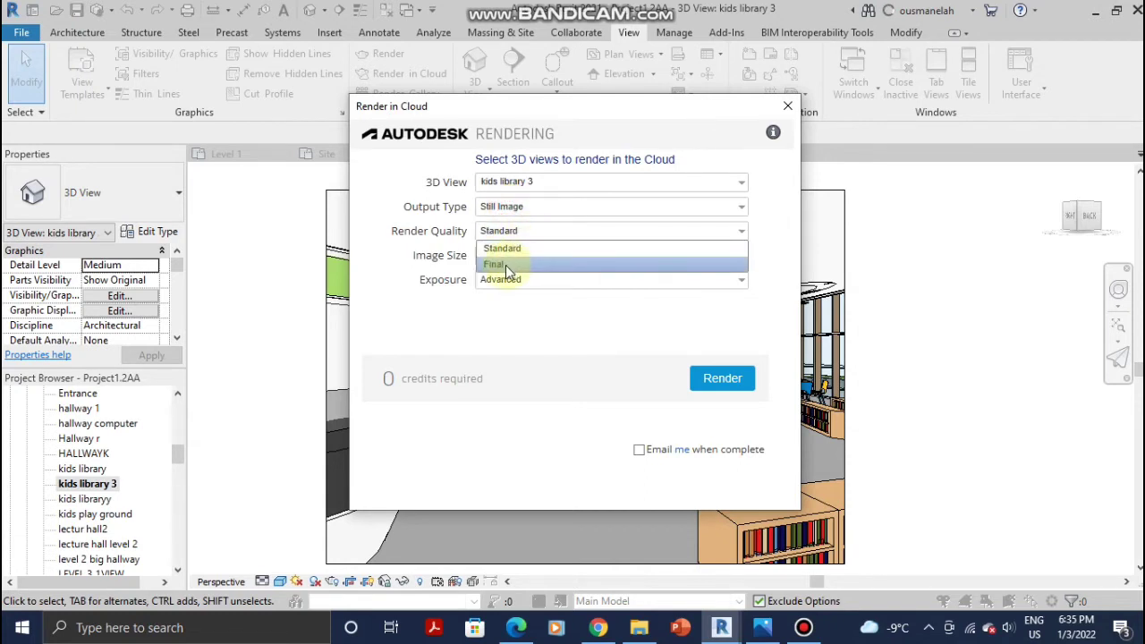
pyautogui.click(505, 265)
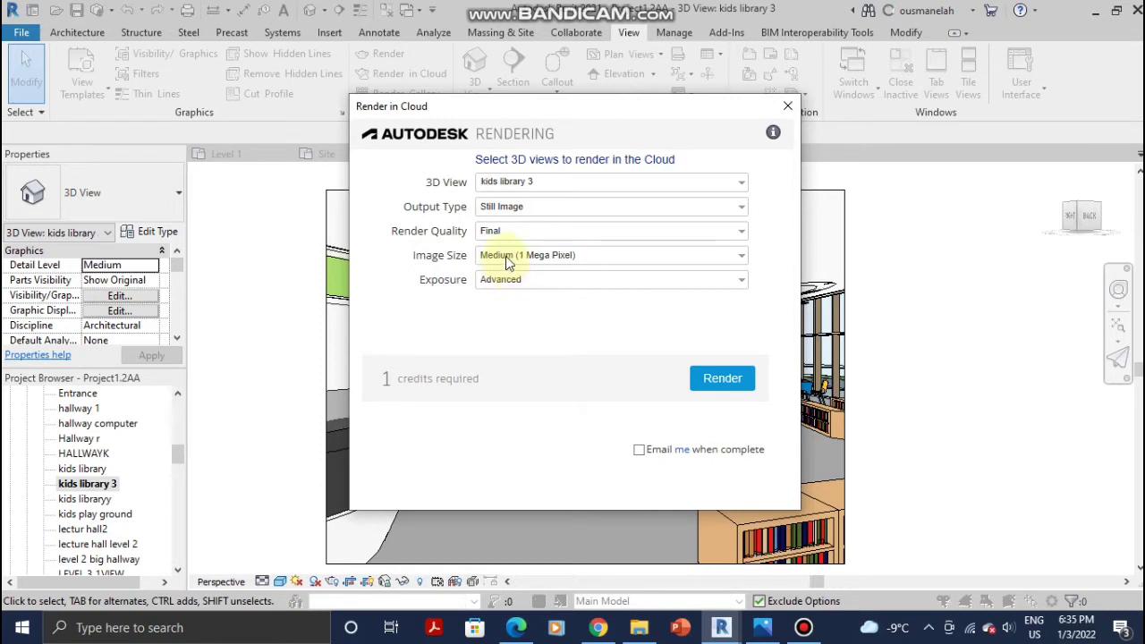
pyautogui.click(509, 257)
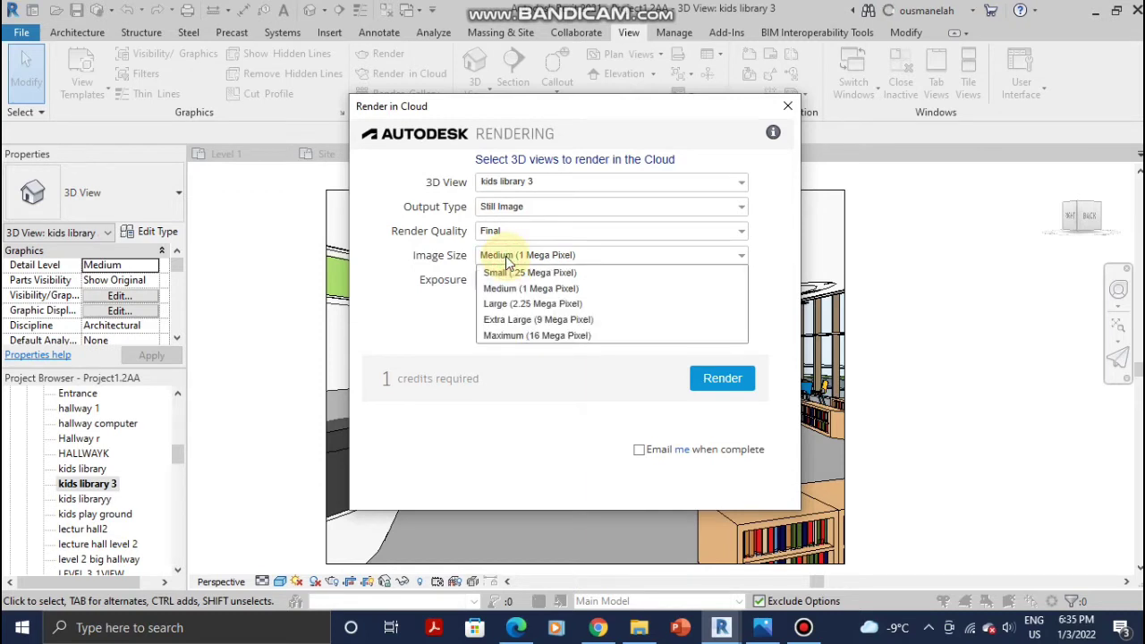
pyautogui.click(556, 305)
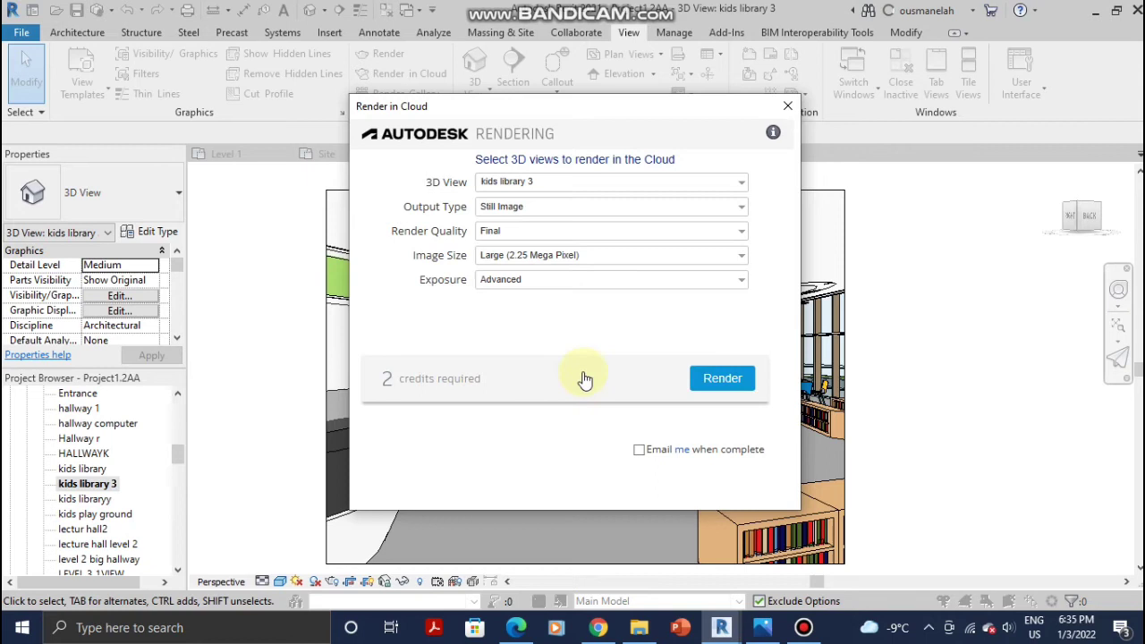
pyautogui.click(639, 450)
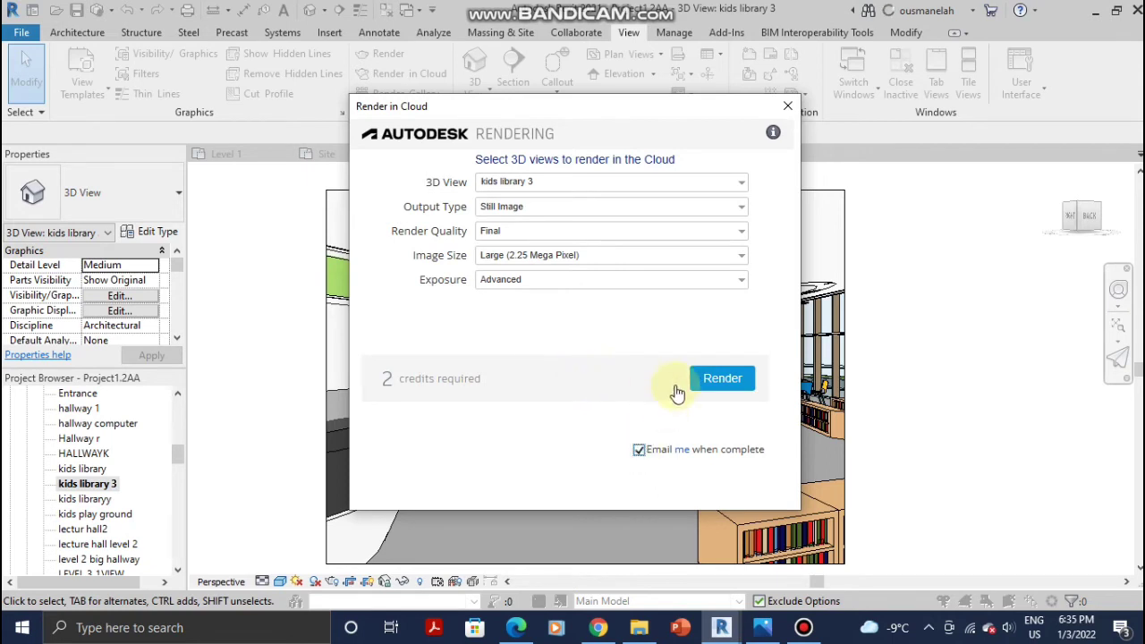
pyautogui.click(723, 380)
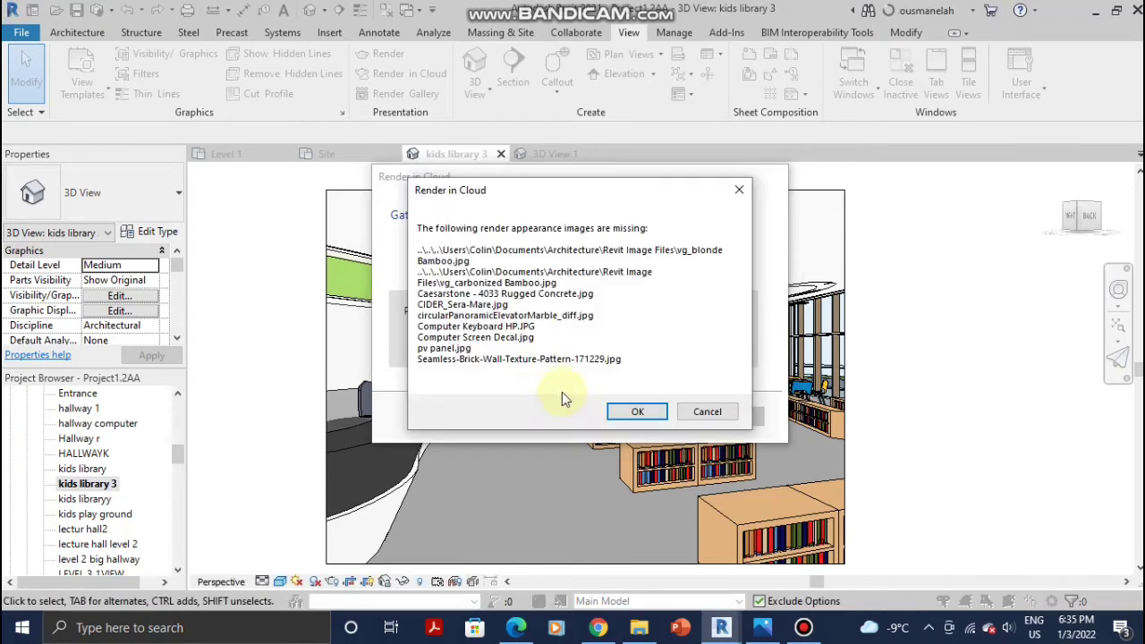
# - Dismiss the missing appearance images warning and continue the scene upload in the background
pyautogui.click(637, 411)
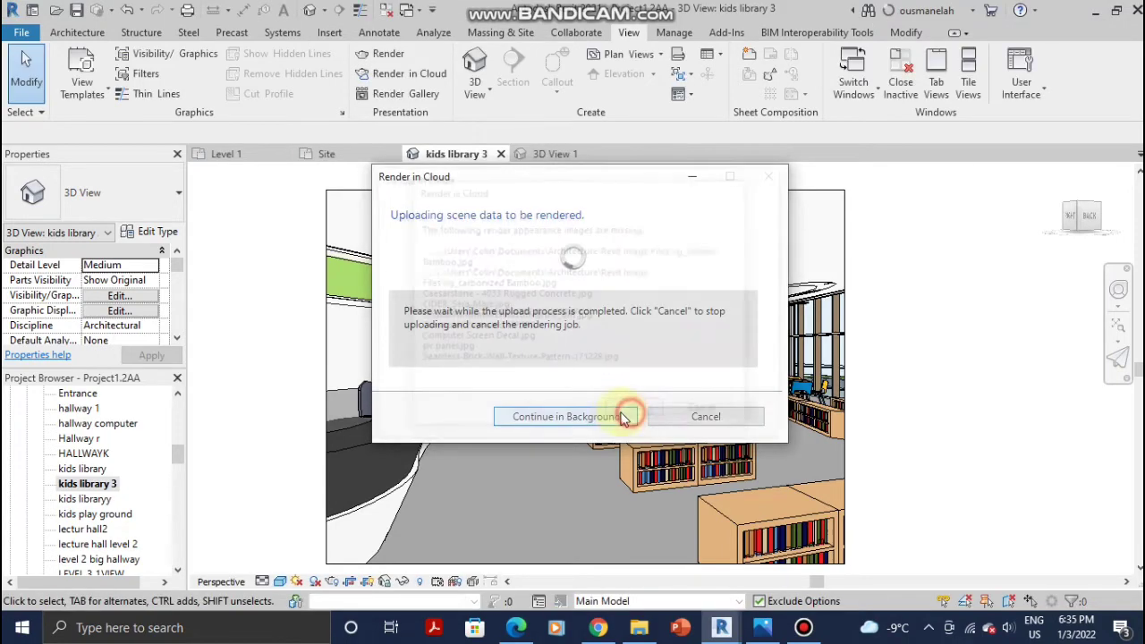
pyautogui.click(572, 419)
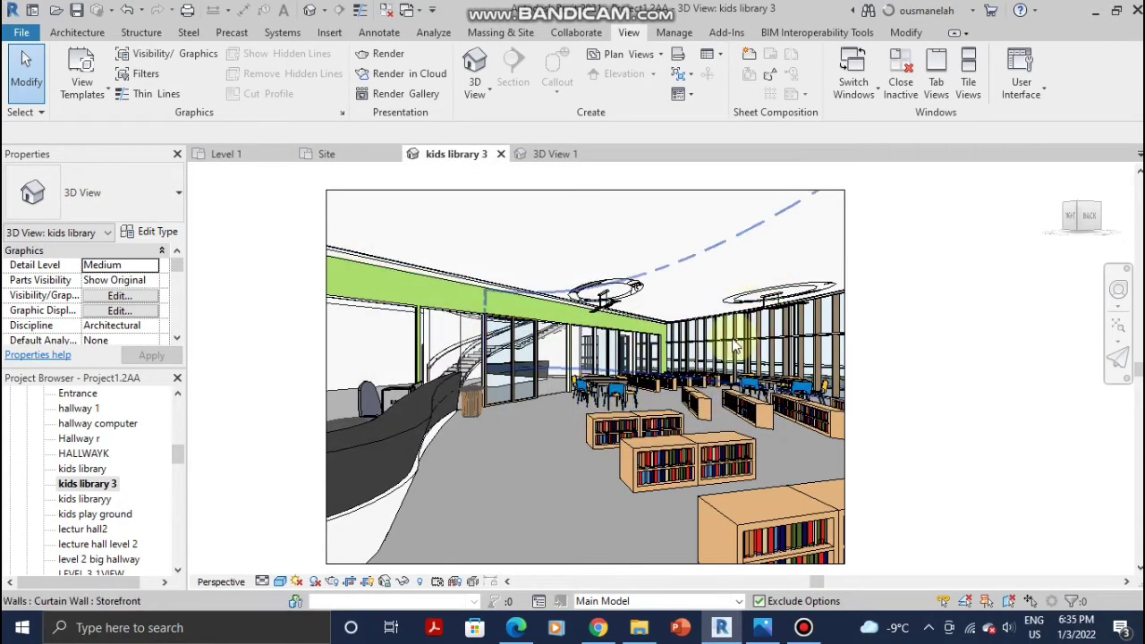
pyautogui.scroll(1, 642, 398)
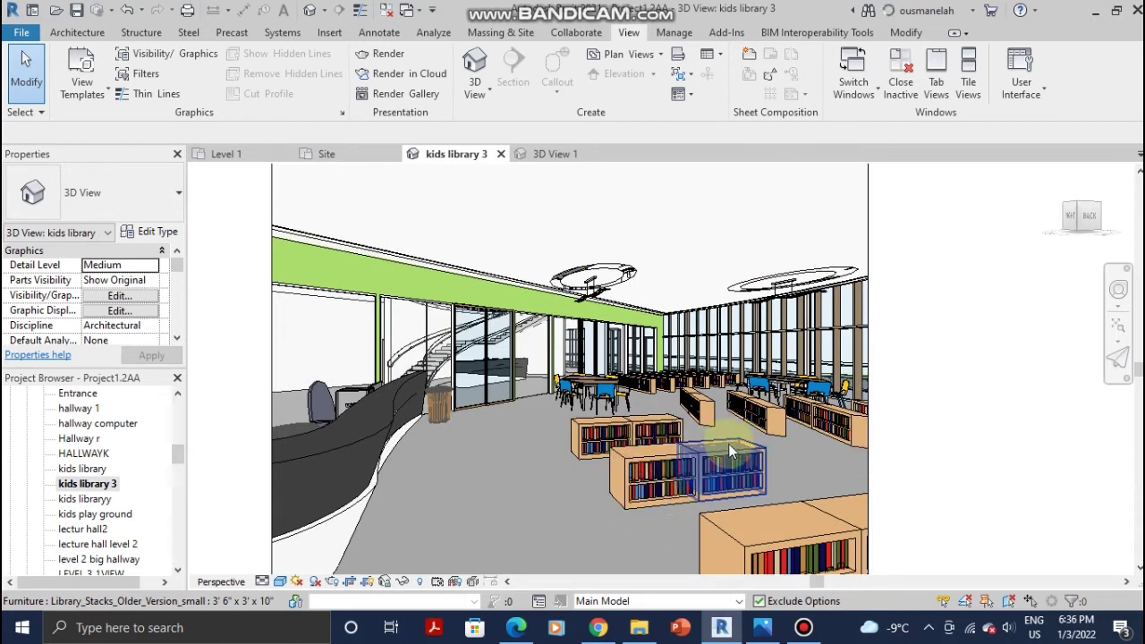
# - Zoom in and back out on the library interior view
pyautogui.scroll(2, 624, 437)
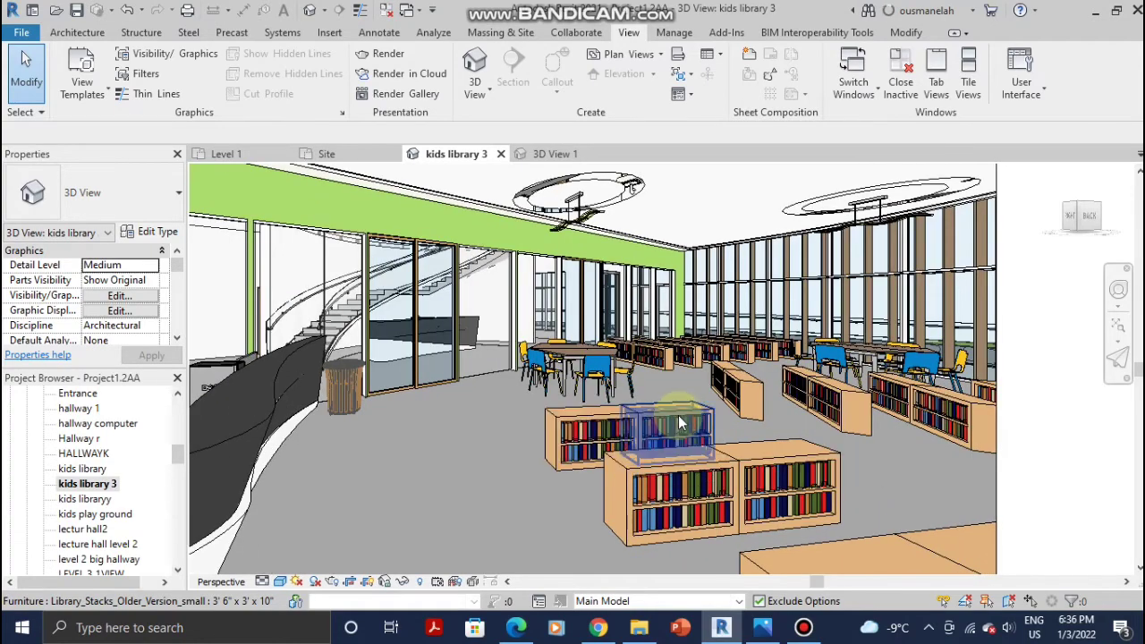
pyautogui.scroll(-1, 684, 425)
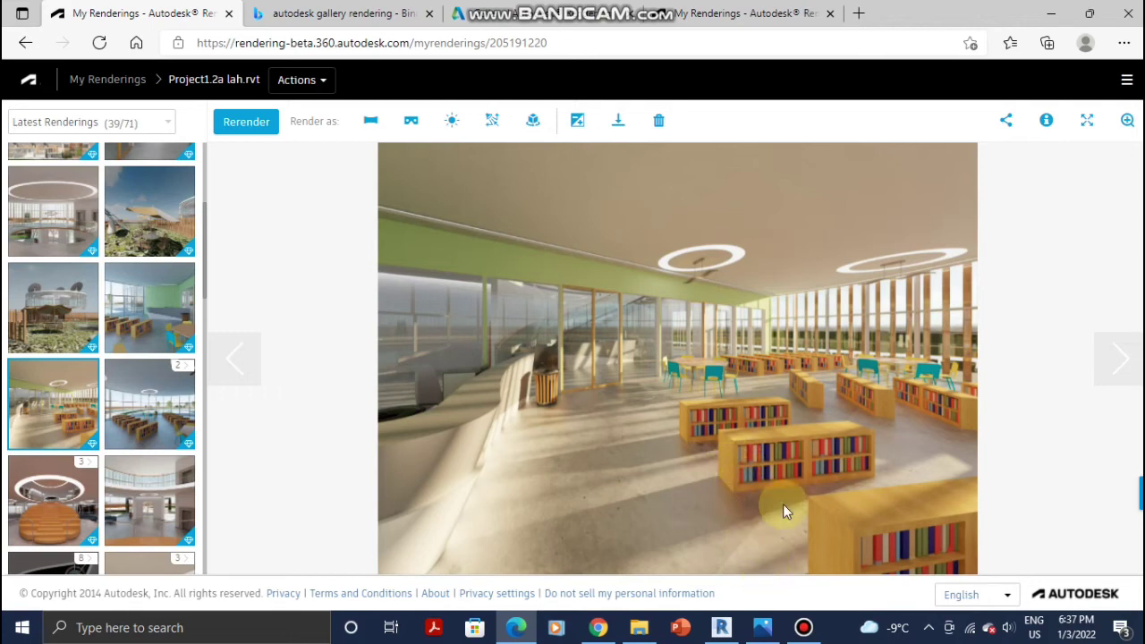
# - Switch to the Photos app showing the IMG_1822.JPG lobby render
pyautogui.click(763, 627)
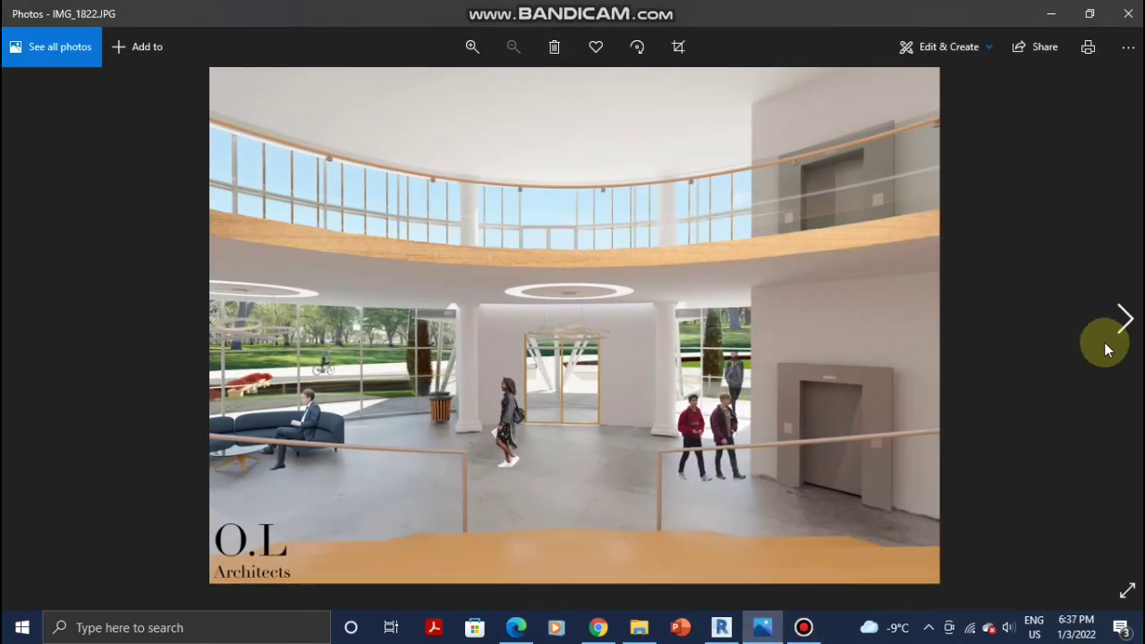
# - Page forward and back through the saved renders in Photos, then close the viewer
pyautogui.click(1122, 321)
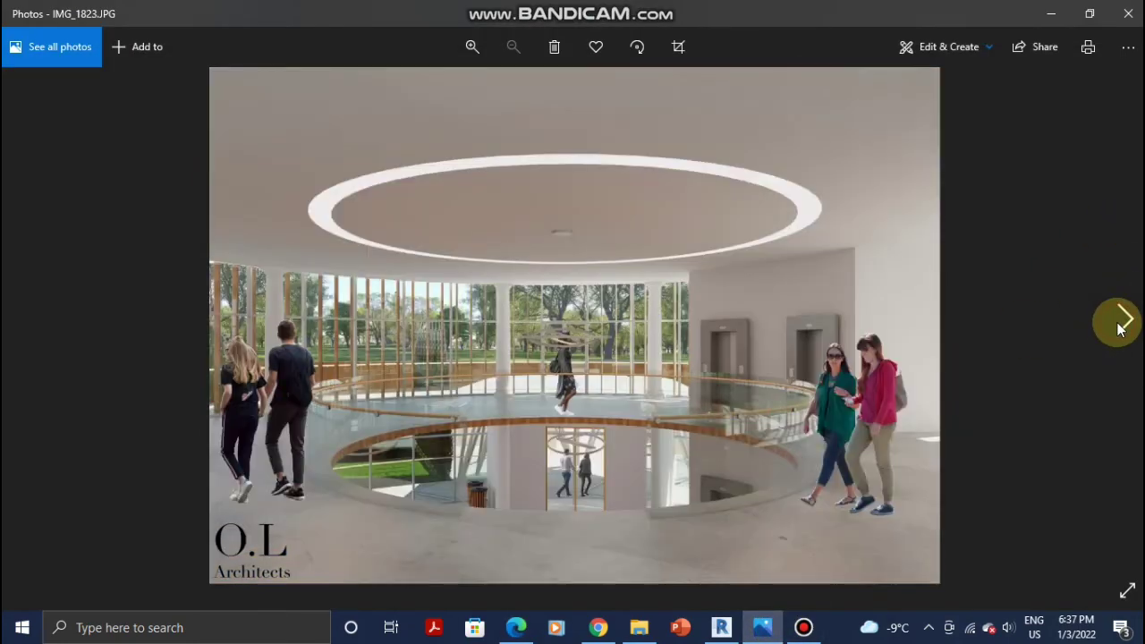
pyautogui.click(1120, 322)
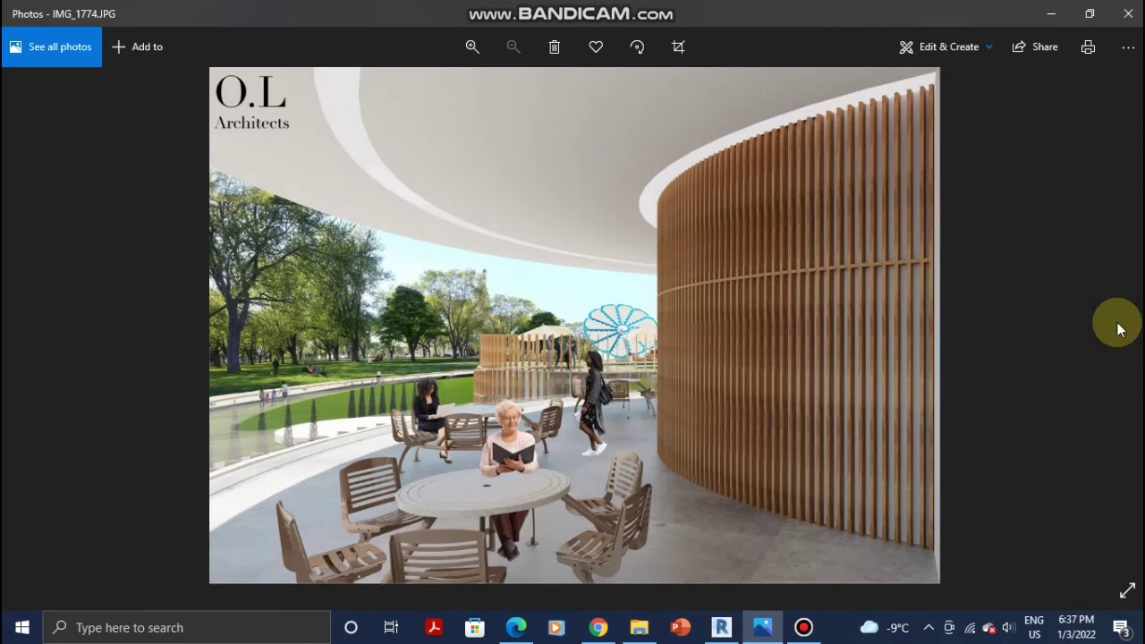
pyautogui.click(46, 339)
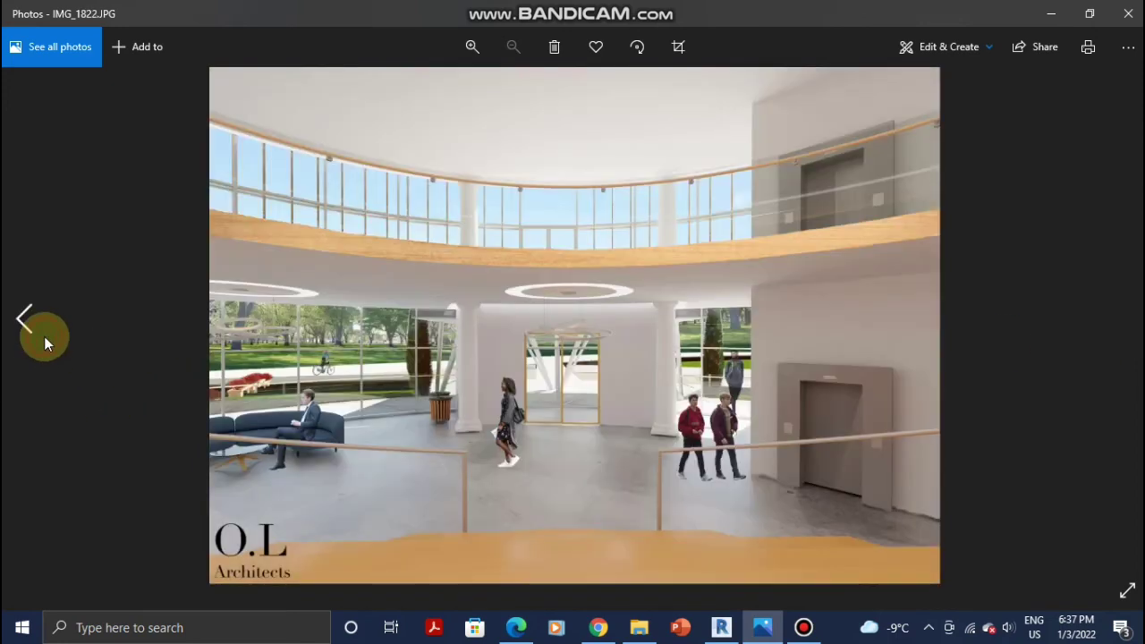
pyautogui.click(44, 336)
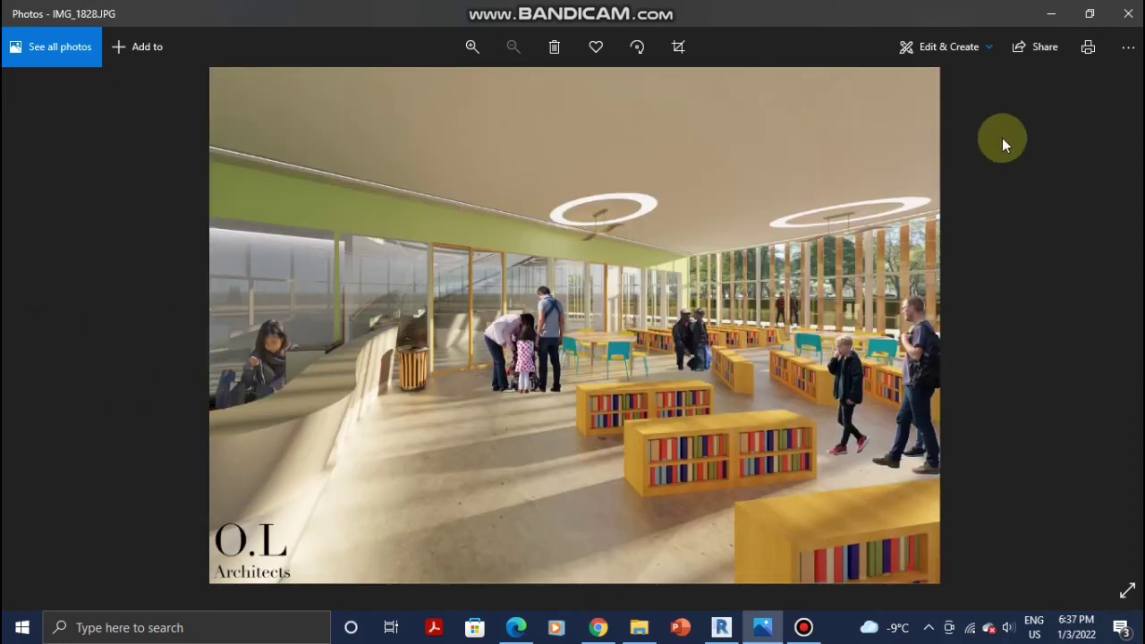
pyautogui.click(1128, 14)
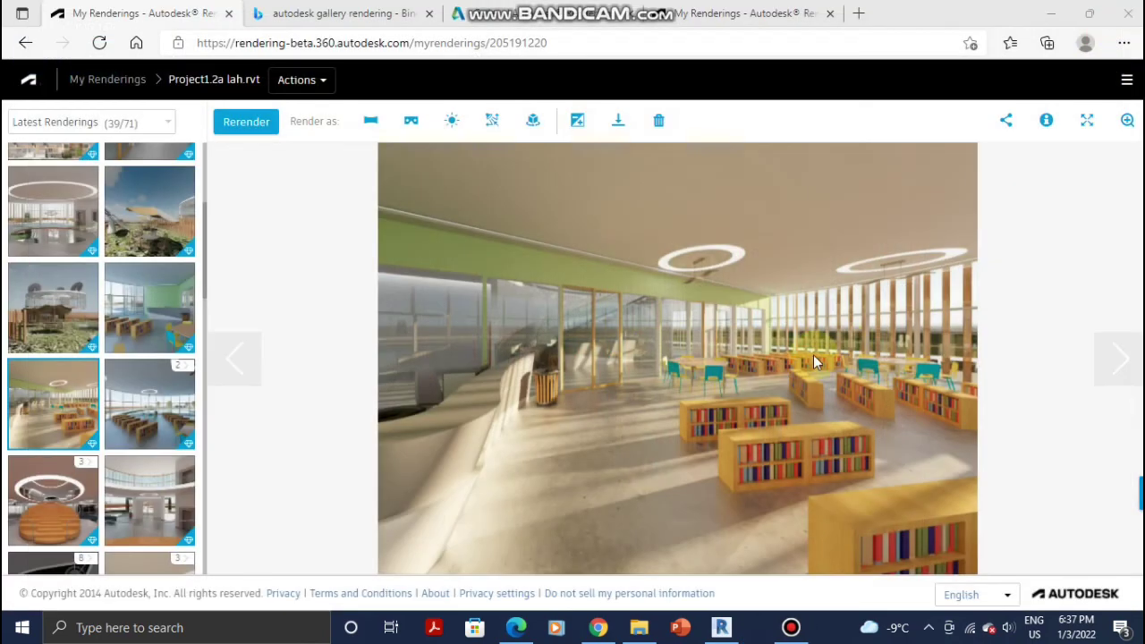